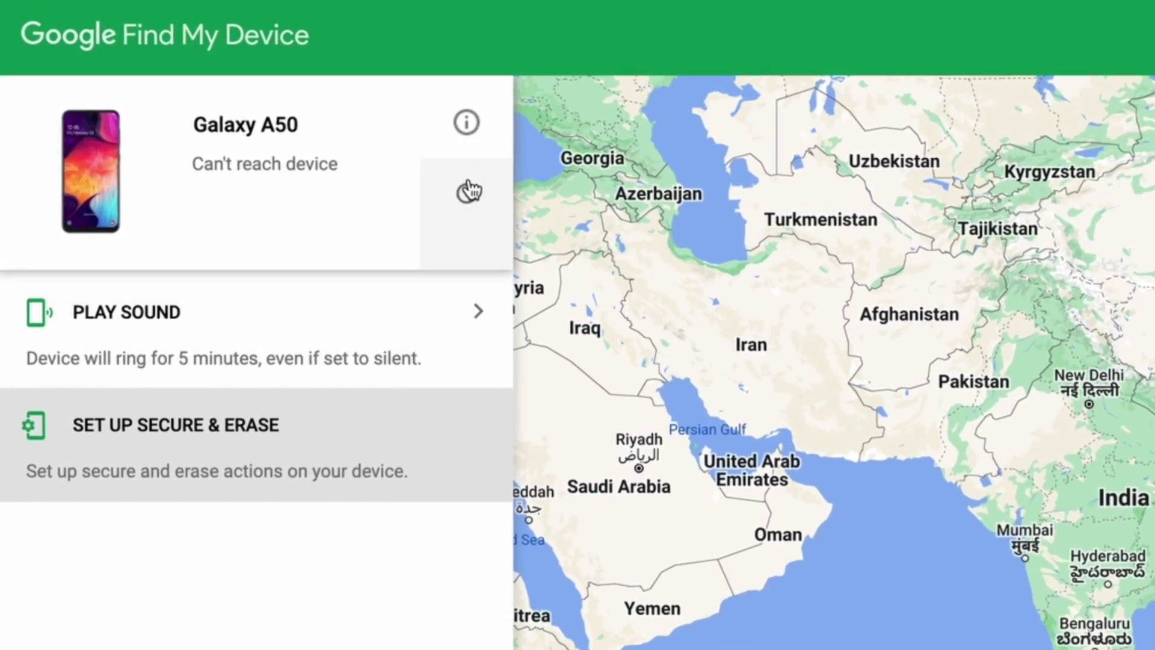
Step: Refresh the Galaxy A50 to show it online on Jio 4G at 58% battery
click(469, 191)
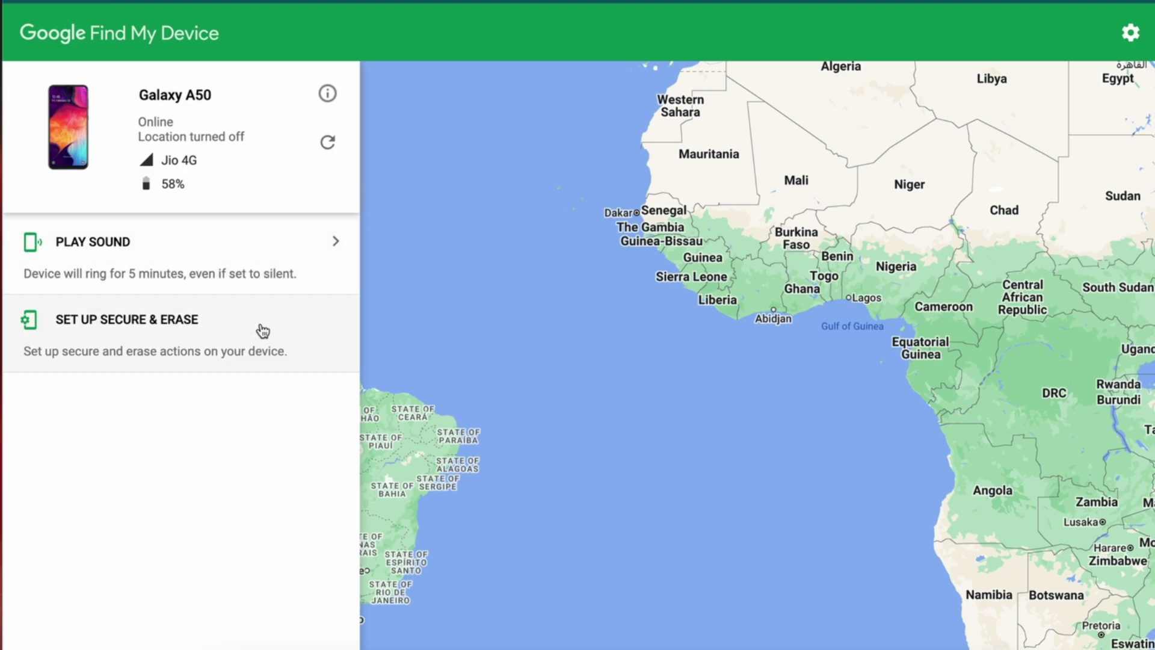
Step: Send the Secure & Erase setup notification to the Galaxy A50, then drag the map to the Middle East
click(341, 330)
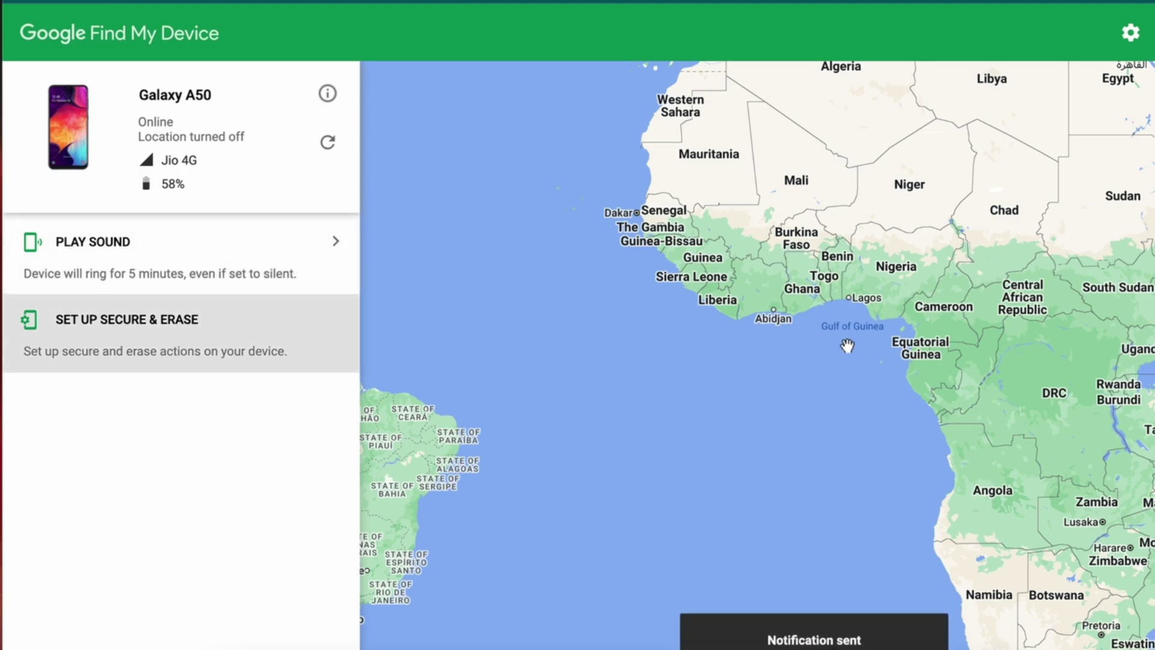
drag(989, 233, 442, 462)
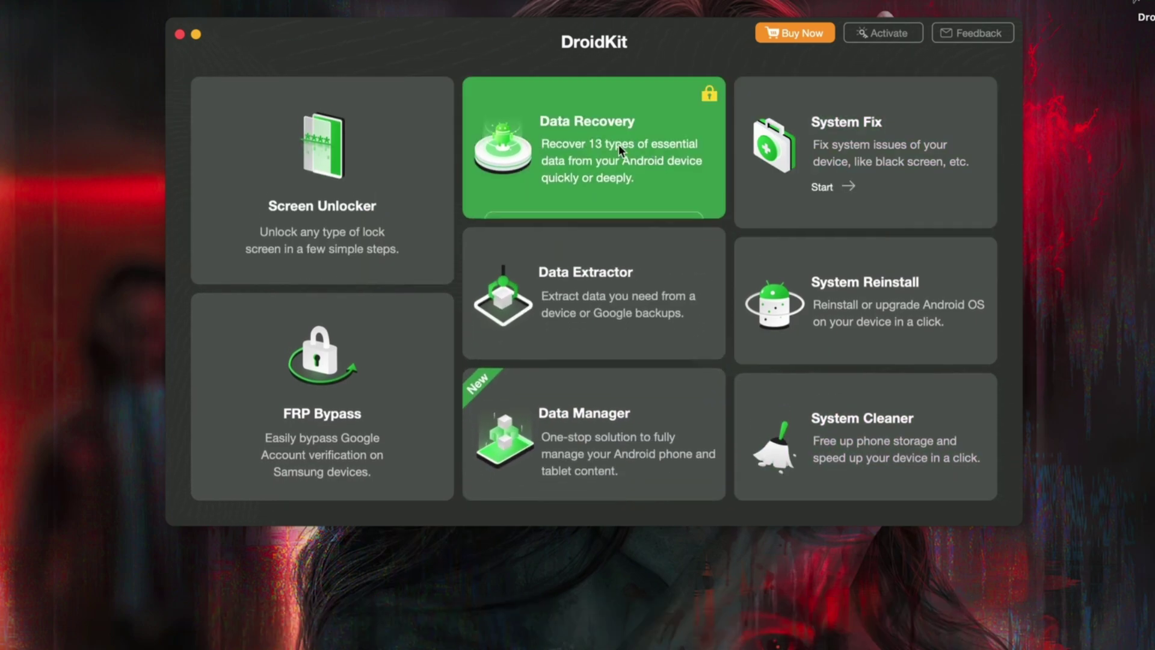
Step: Launch Screen Unlocker from the DroidKit home grid and begin the unlock process
click(337, 257)
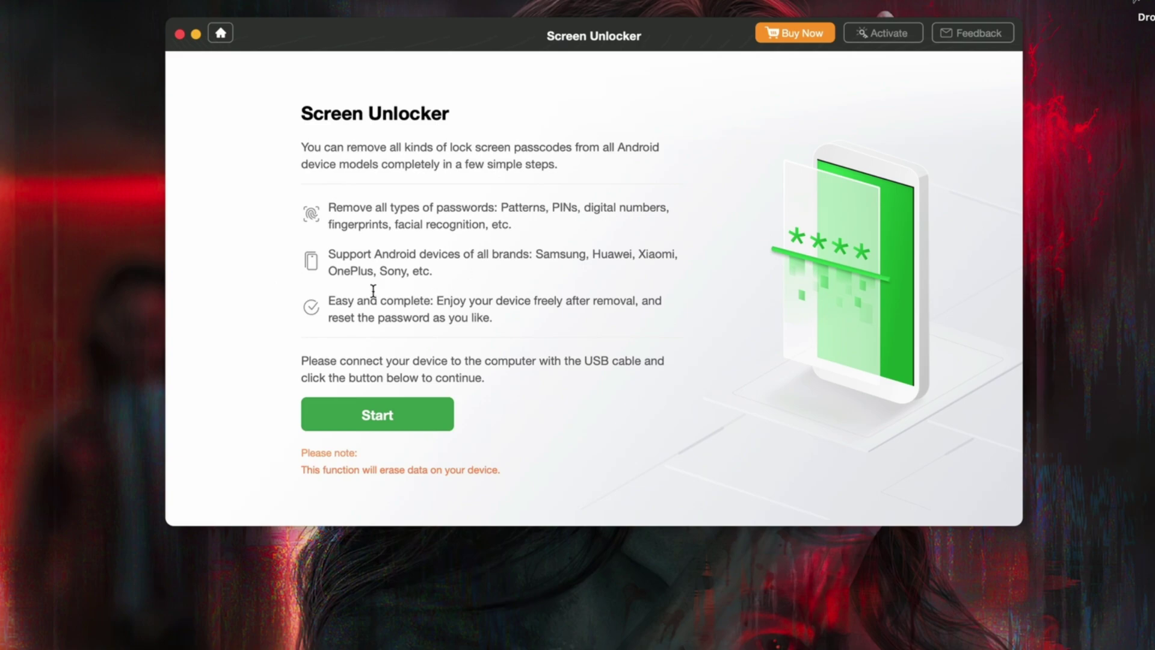
click(383, 418)
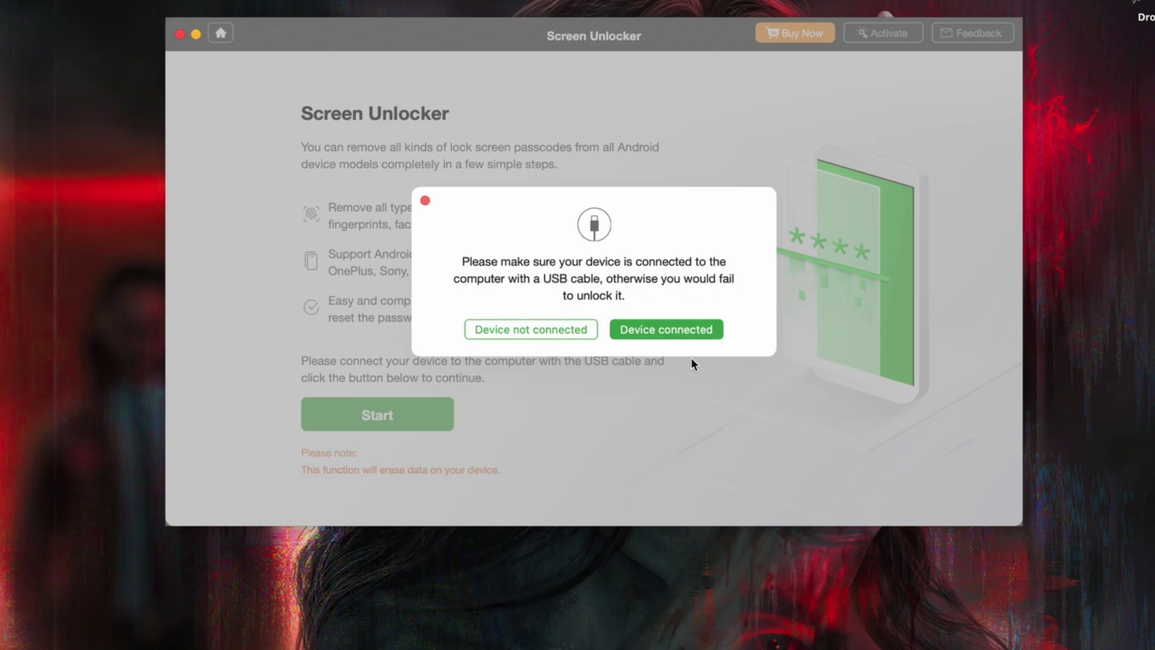
Step: Confirm the USB connection and continue to the Samsung home-button unlock instructions
click(689, 329)
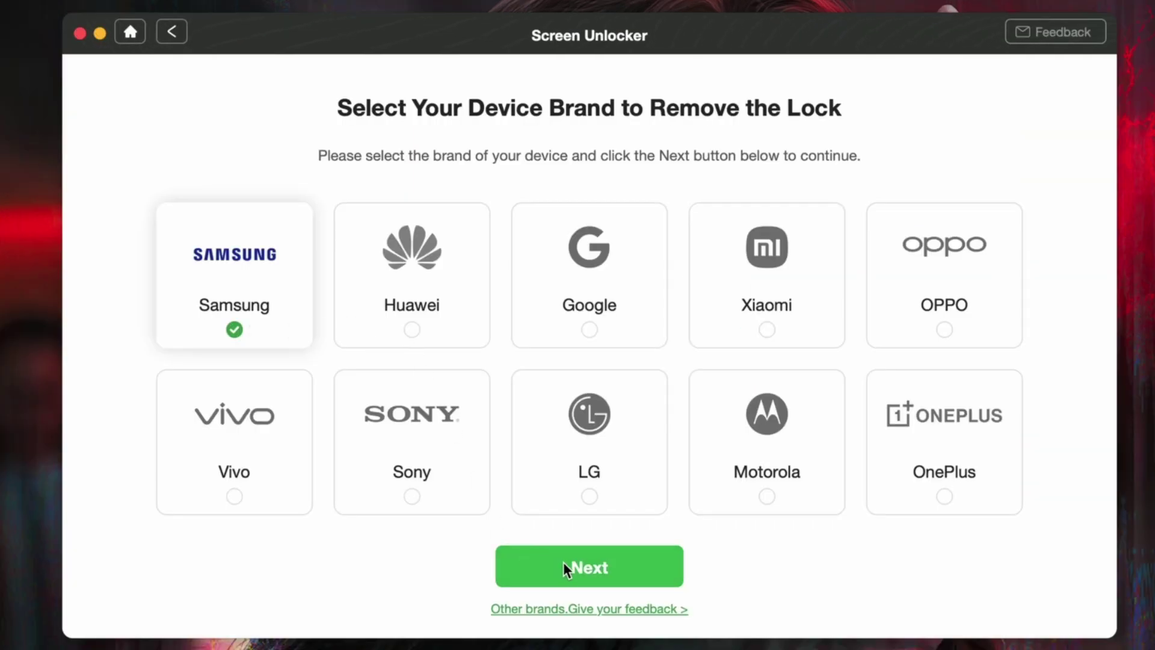
click(569, 564)
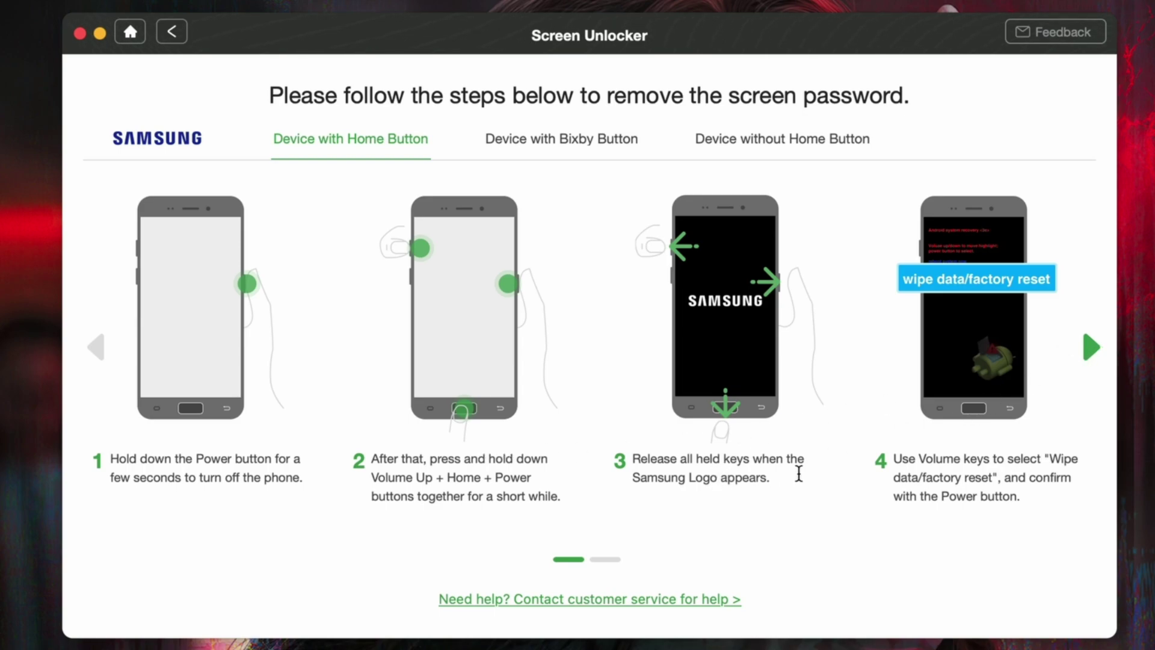
Step: Advance the carousel to steps 5 and 6: delete all user data, reboot system
click(1090, 349)
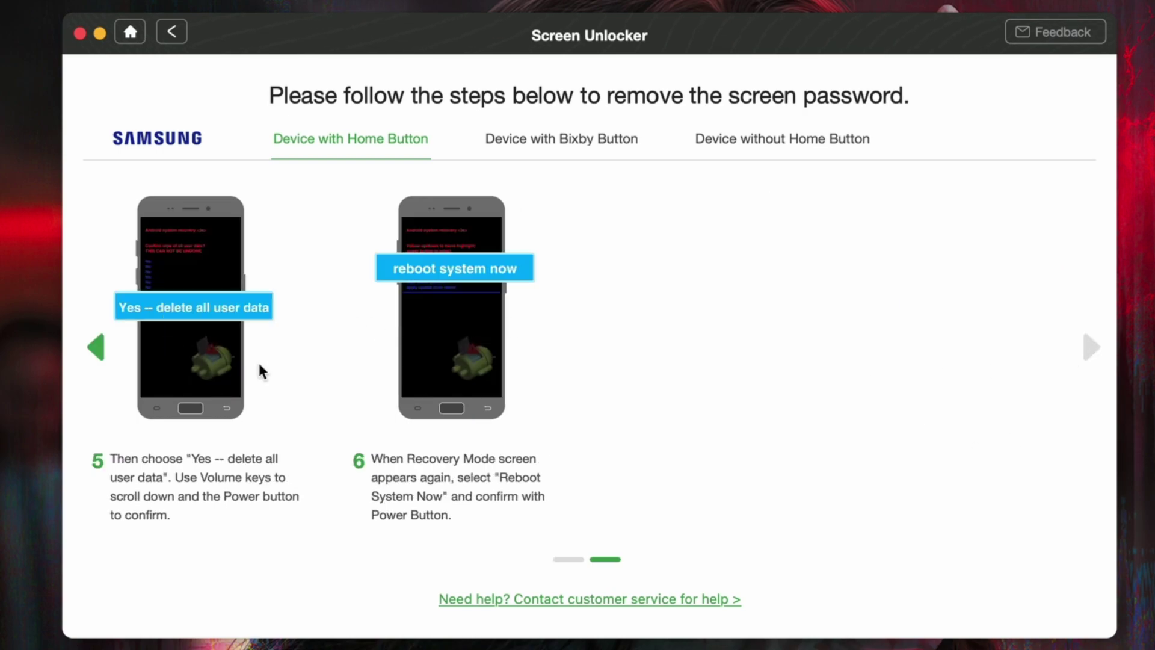